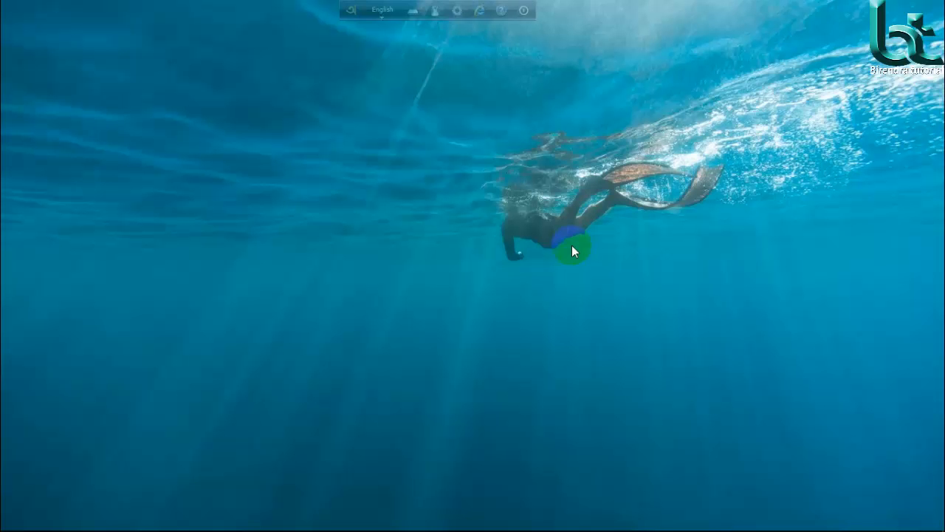
Switch to Photoshop and examine the facial skin in 38727640-tongue-wallpapers.jpg and la proconcealer before.jpg
left_click(321, 525)
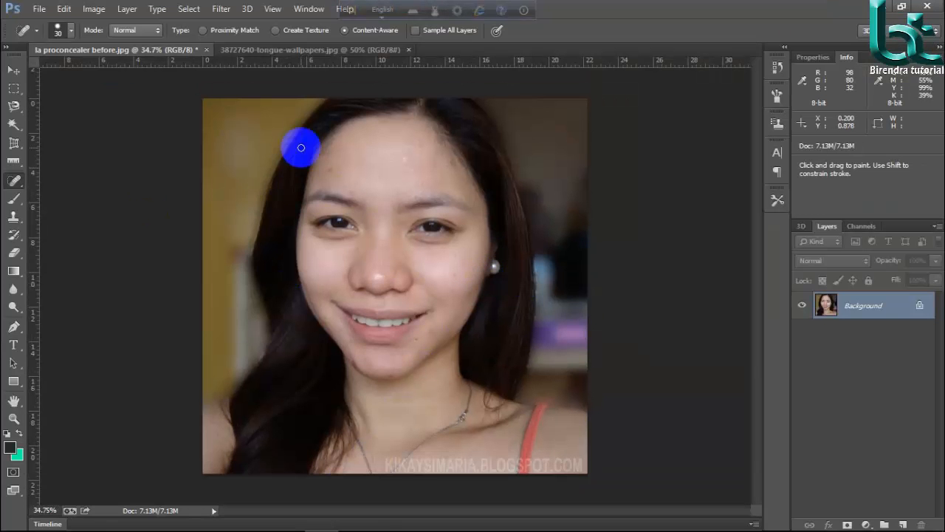
left_click(311, 52)
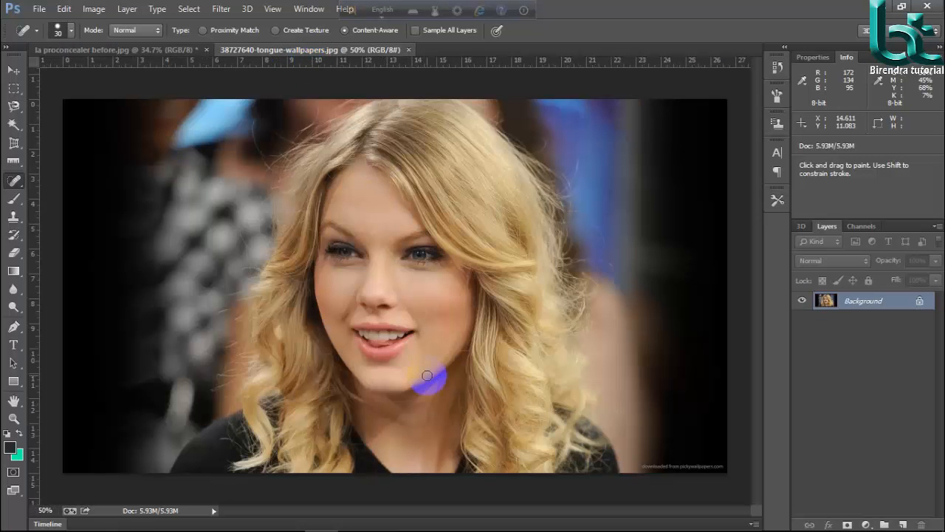
left_click_drag(406, 335, 418, 332)
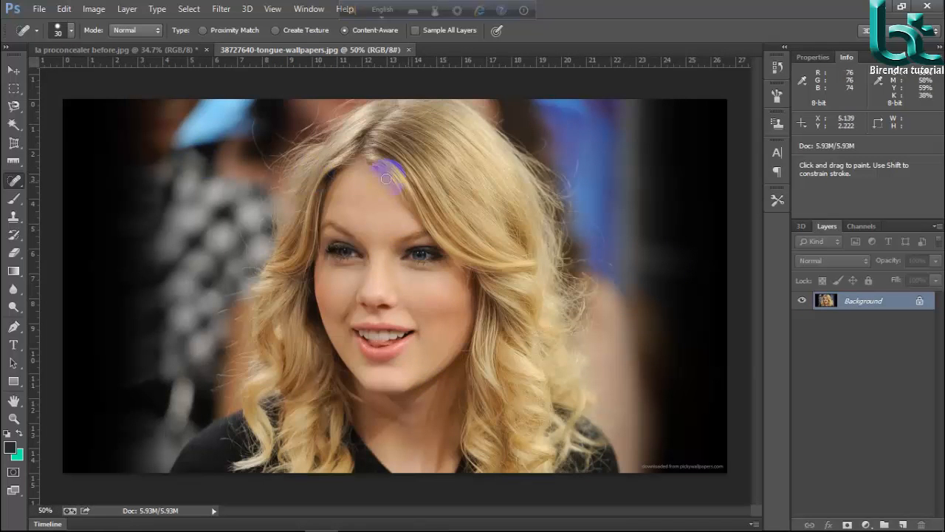
key("ctrl+space")
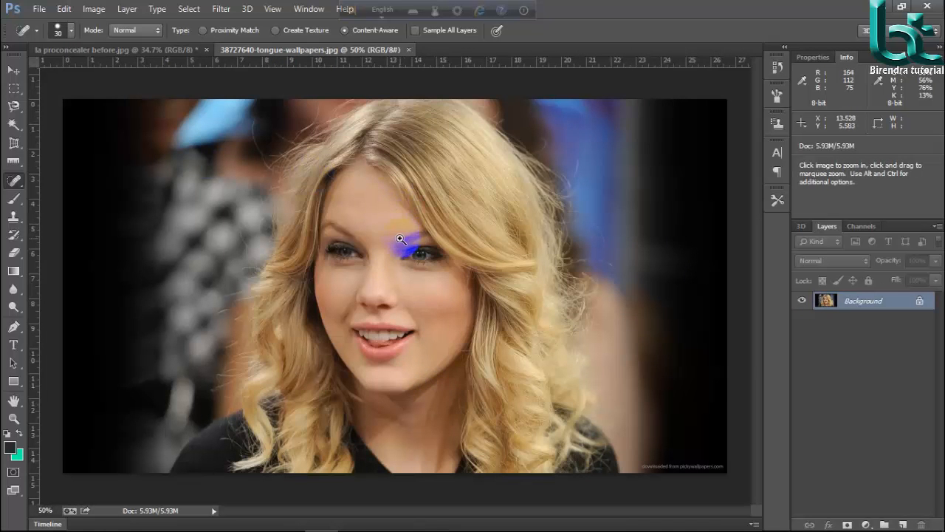
mouse_move(402, 238)
left_mouse_down()
mouse_move(466, 369)
mouse_move(449, 363)
mouse_move(385, 265)
mouse_move(434, 359)
mouse_move(441, 356)
left_mouse_up()
left_click(138, 50)
key("ctrl+space")
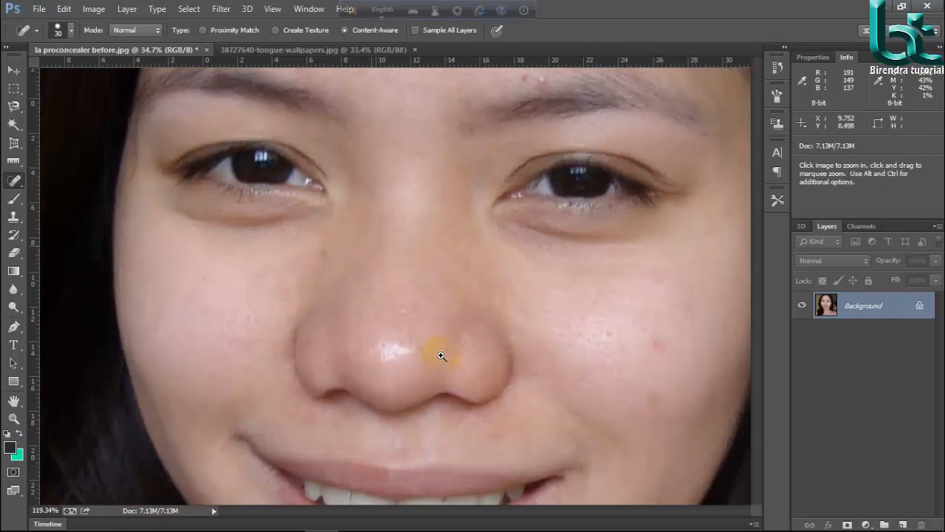
scroll(436, 326, "up", 5)
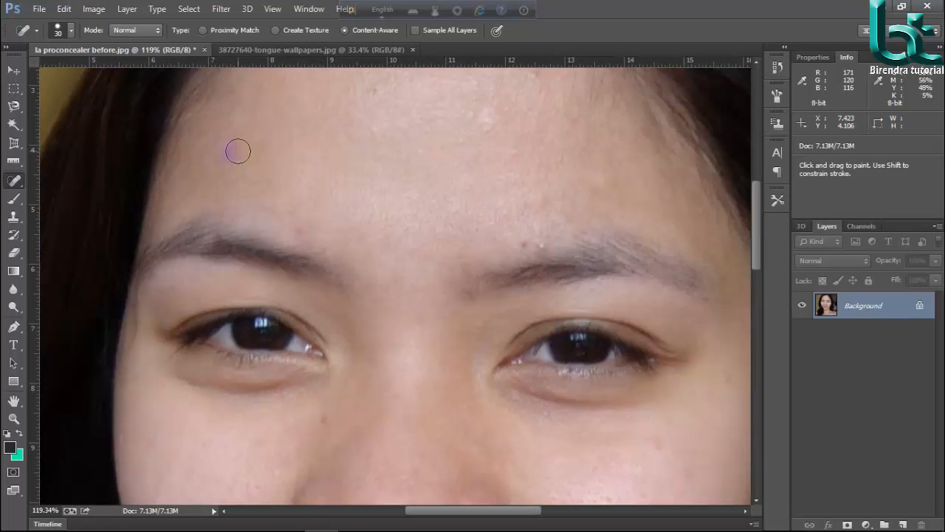
key("ctrl+space")
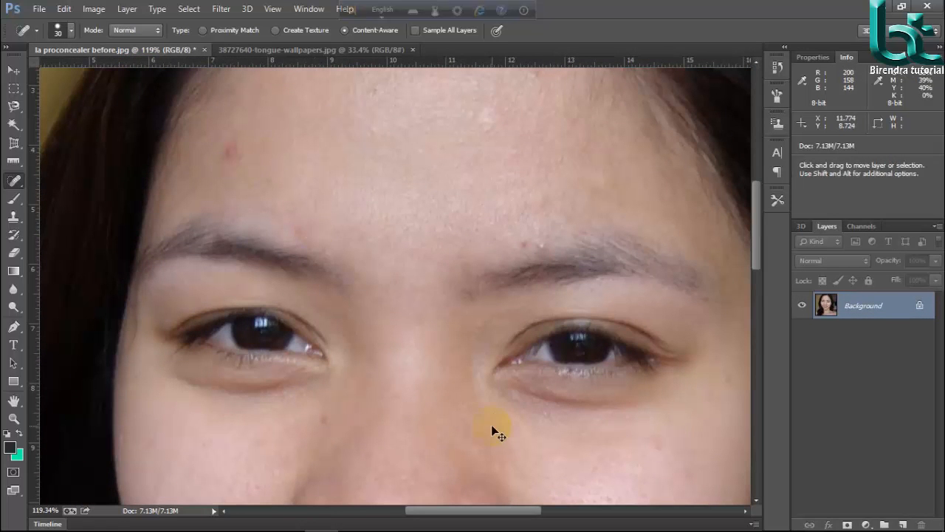
left_click_drag(494, 431, 436, 375)
scroll(441, 364, "down", 5)
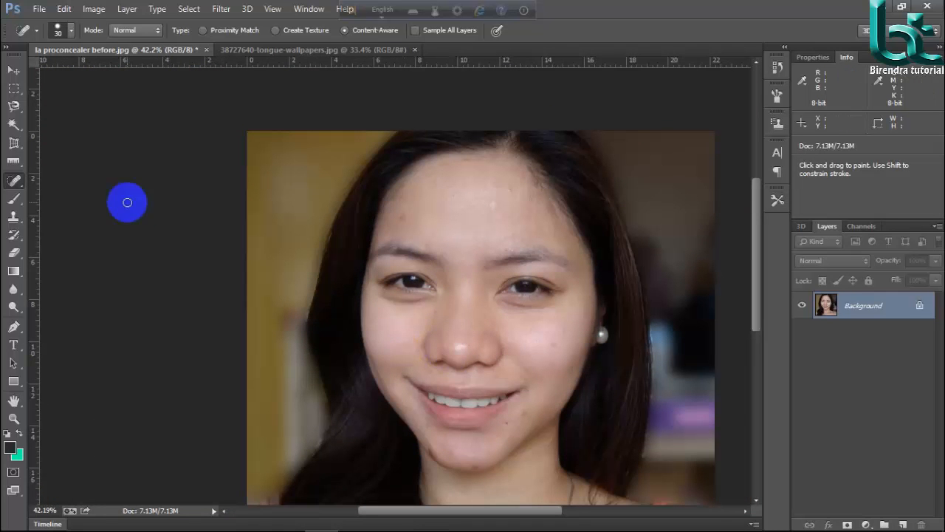
Place an empty text note on the hair beside the face using the Note Tool, and delete it
left_click(17, 167)
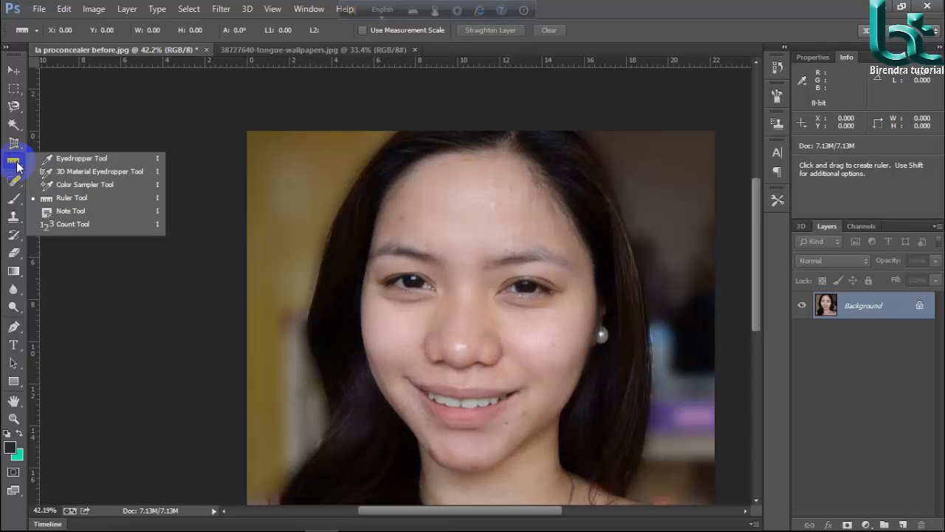
left_click(68, 211)
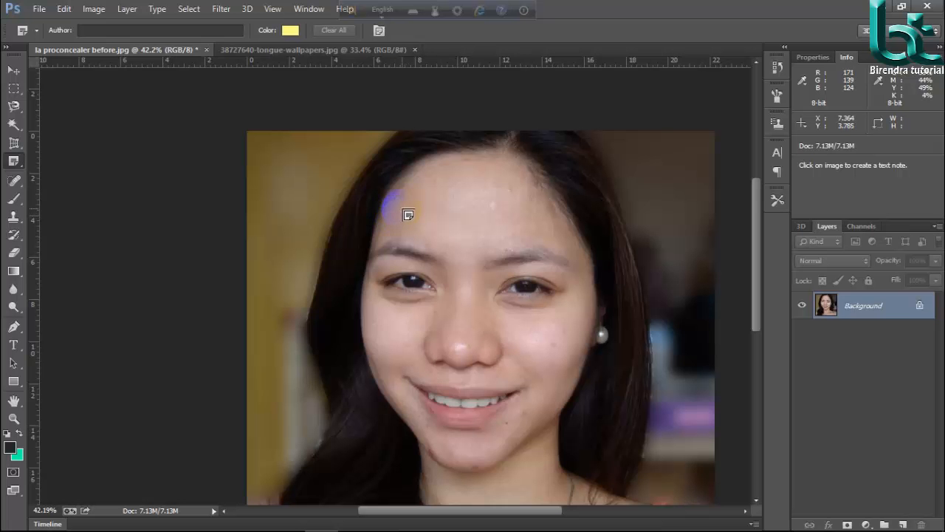
left_click(333, 241)
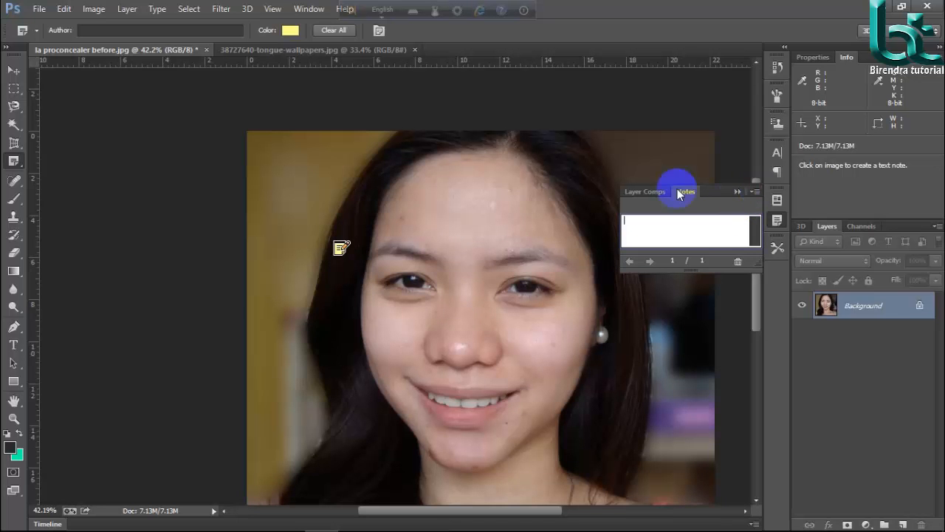
left_click(738, 262)
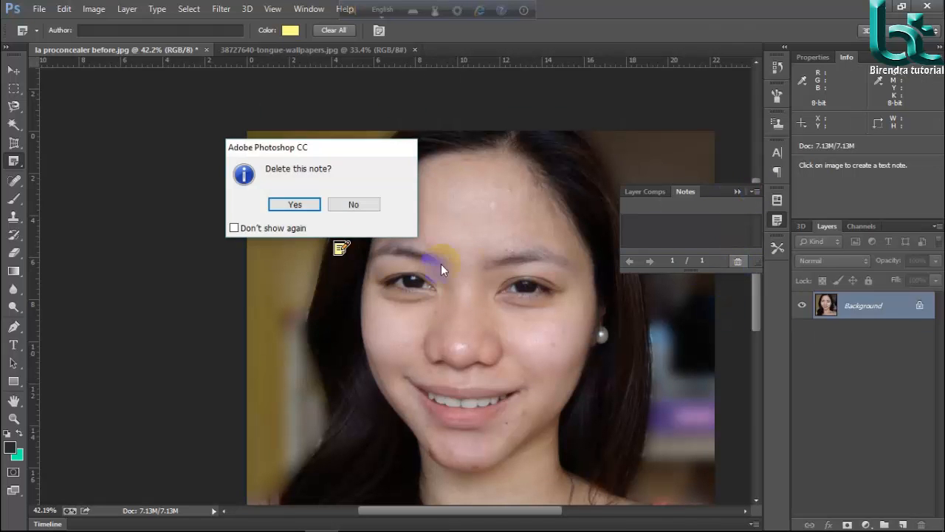
left_click(294, 204)
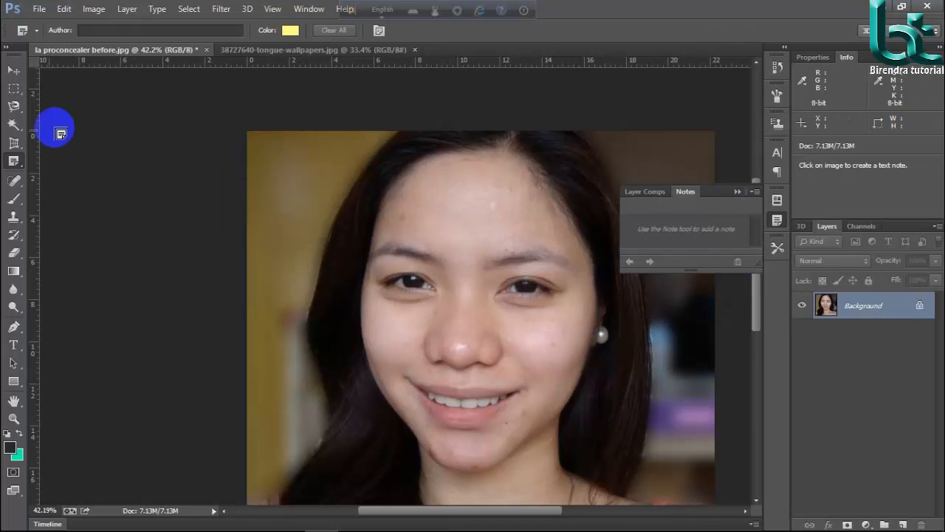
Mark two points on the hair with the Count Tool and remove both count markers
left_click(14, 160)
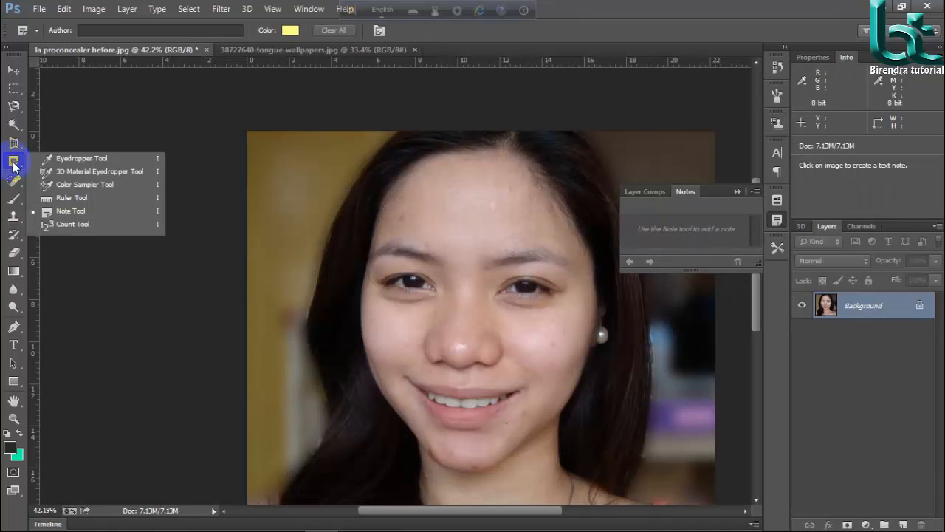
left_click(71, 226)
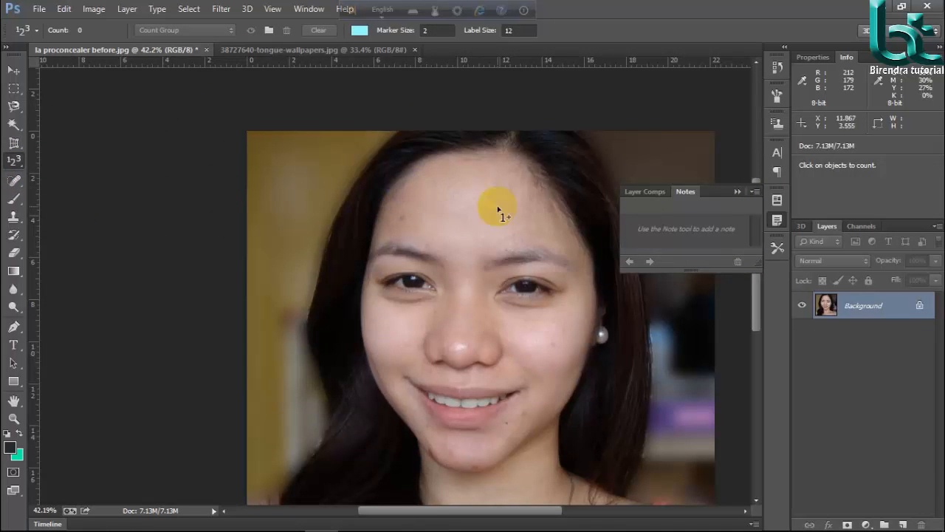
left_click(344, 241)
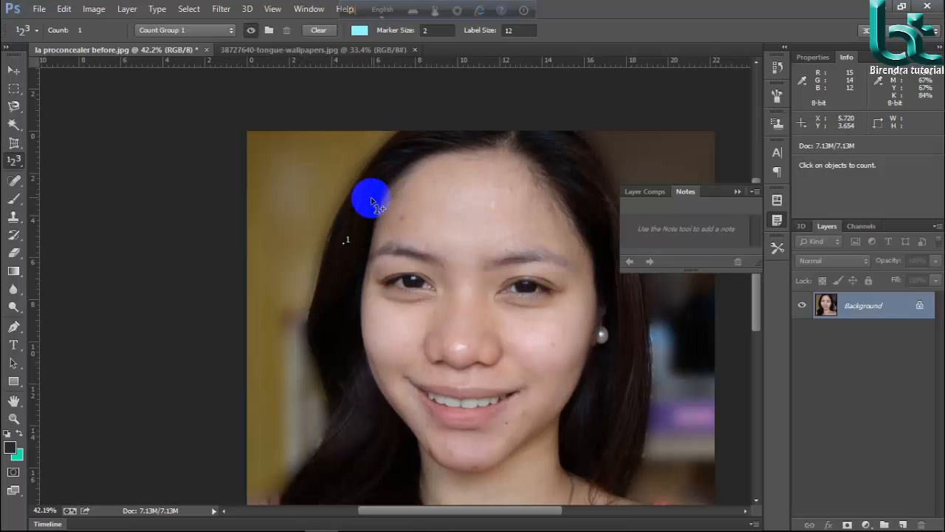
left_click(396, 155)
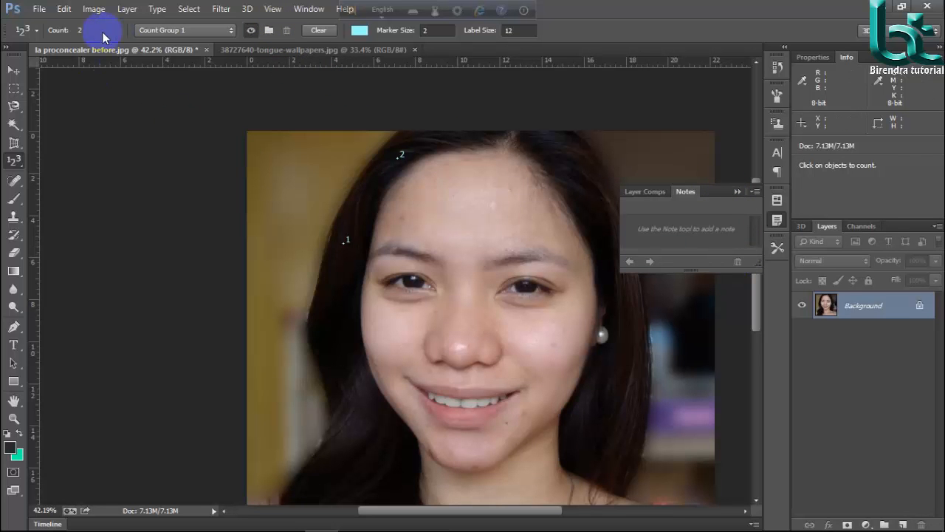
left_click(35, 30)
left_click(36, 30)
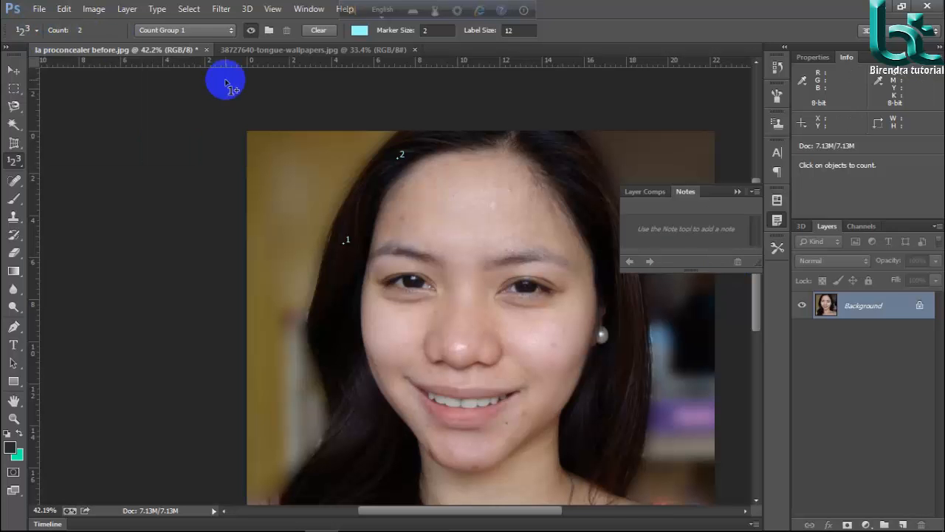
key("ctrl+z")
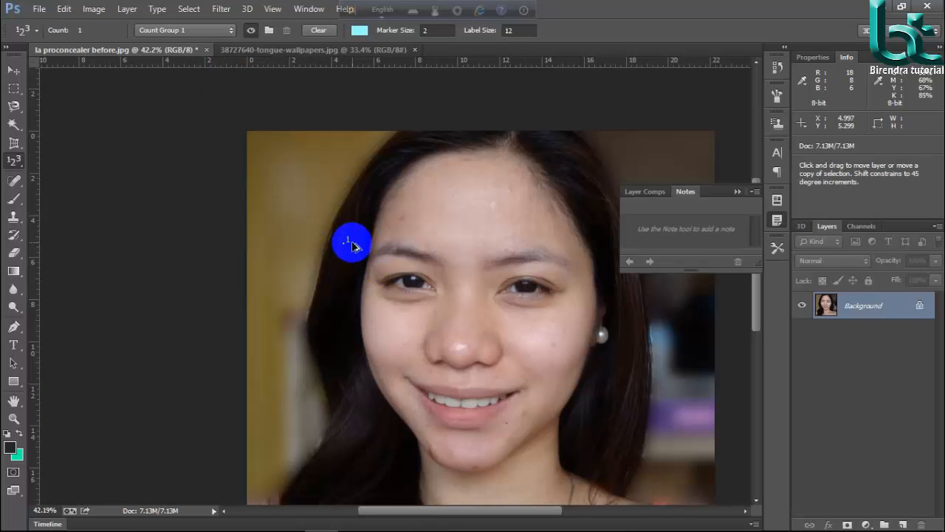
left_click(353, 248, "alt")
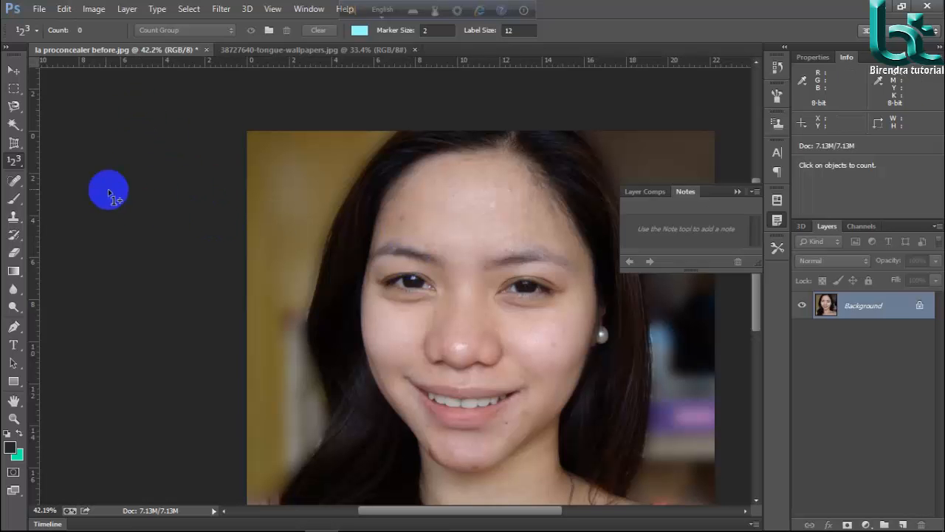
Choose the Spot Healing Brush Tool and reduce its brush size to 25 for retouching the forehead
left_click(13, 182)
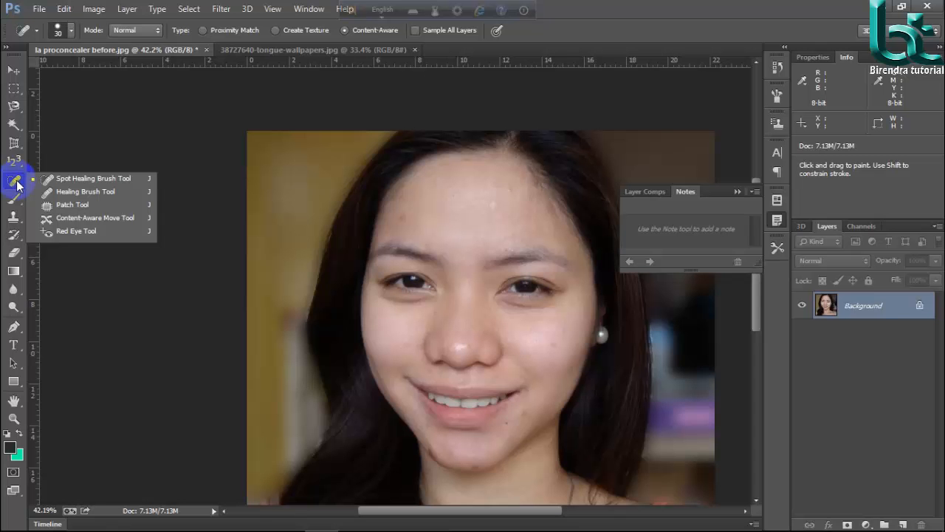
left_click(66, 177)
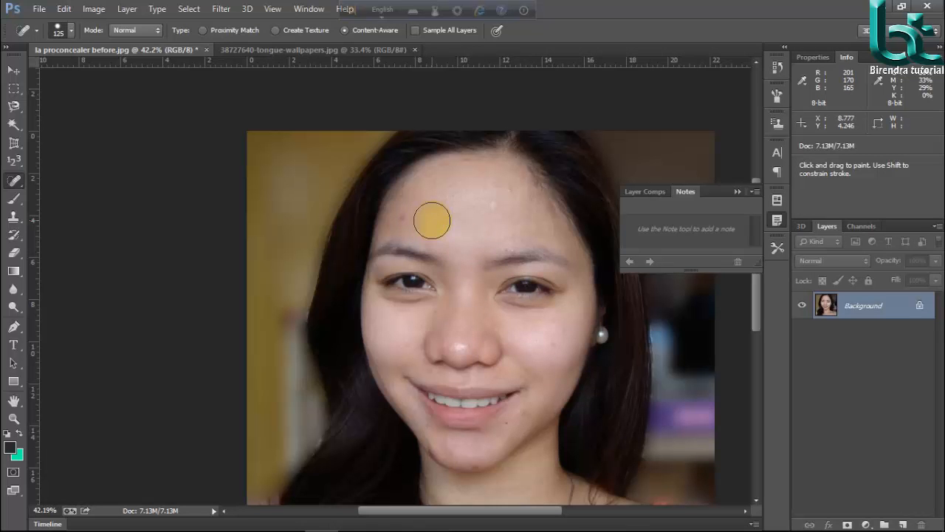
key("ctrl+space")
mouse_move(421, 229)
left_mouse_down()
mouse_move(487, 302)
mouse_move(488, 319)
left_mouse_up()
left_click_drag(512, 239, 433, 340)
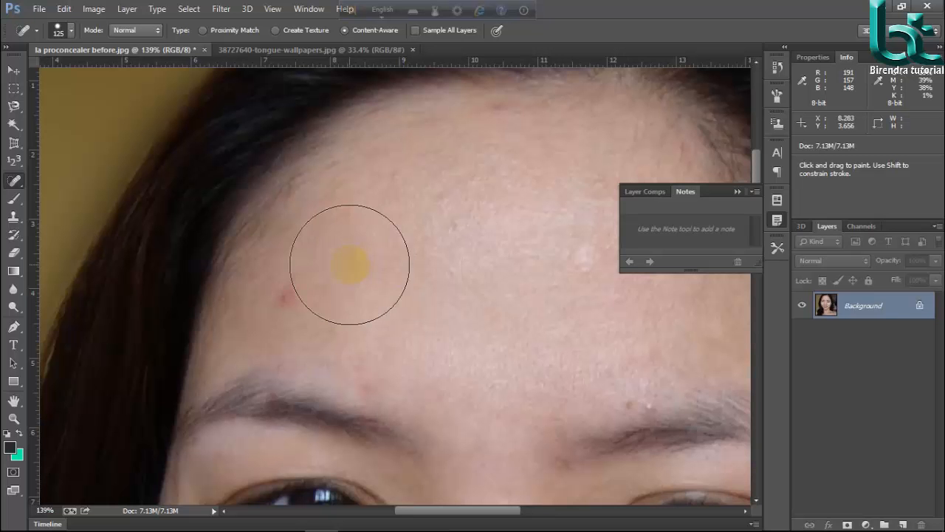
key("bracketleft")
key("bracketleft")
key("bracketleft")
key("bracketleft")
key("bracketleft")
key("bracketleft")
key("bracketleft")
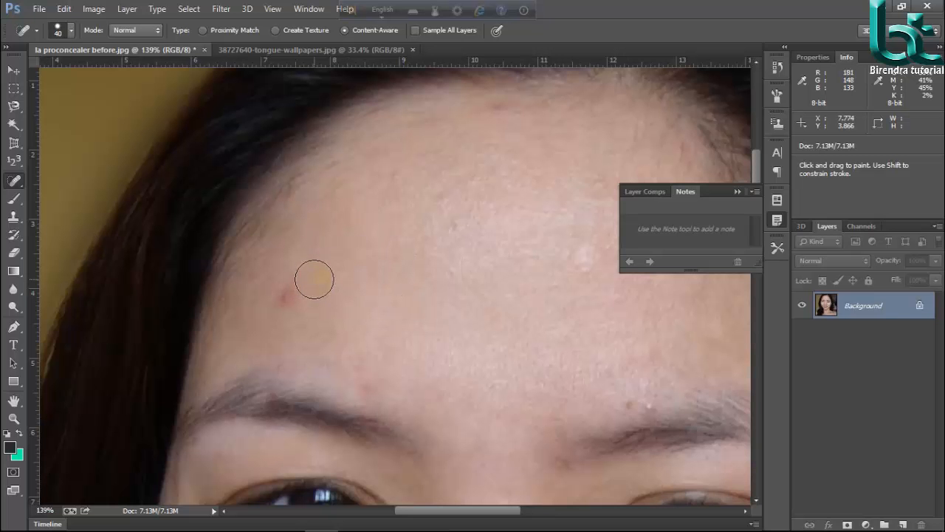
key("bracketleft")
Heal the red spot at the left side of the forehead and the one above the left eyebrow
left_click(298, 299)
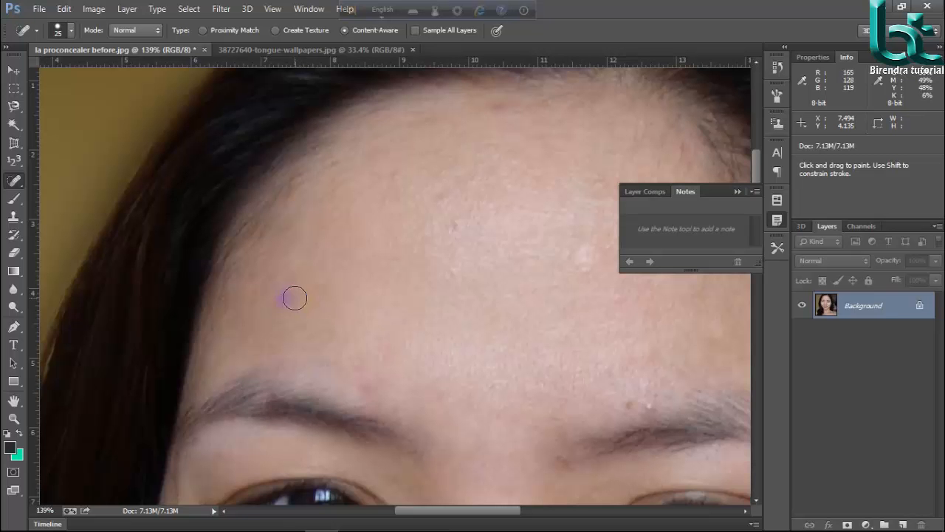
left_click(294, 298)
left_click(284, 296)
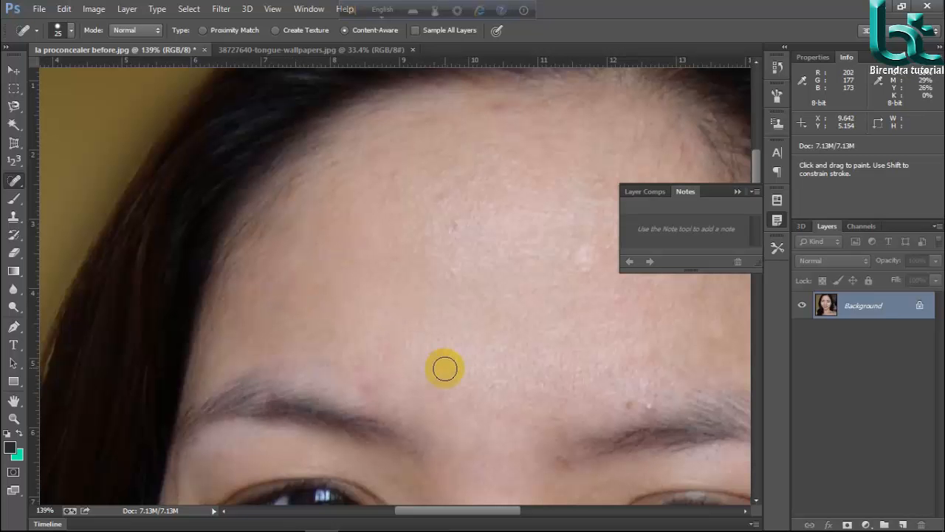
left_click(370, 379)
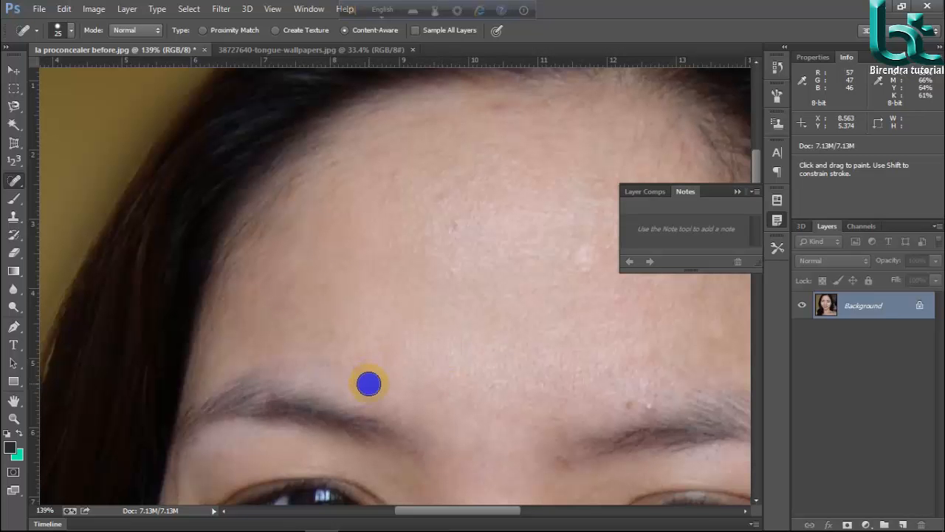
Heal the small spots just above the inner part of the right eyebrow
scroll(443, 370, "down", 2)
left_click(618, 354)
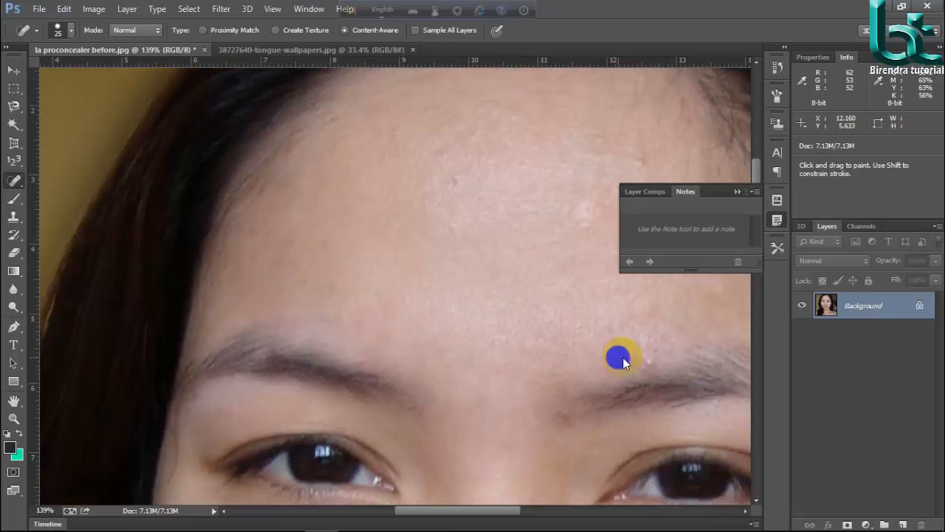
left_click(630, 355)
left_click(645, 356)
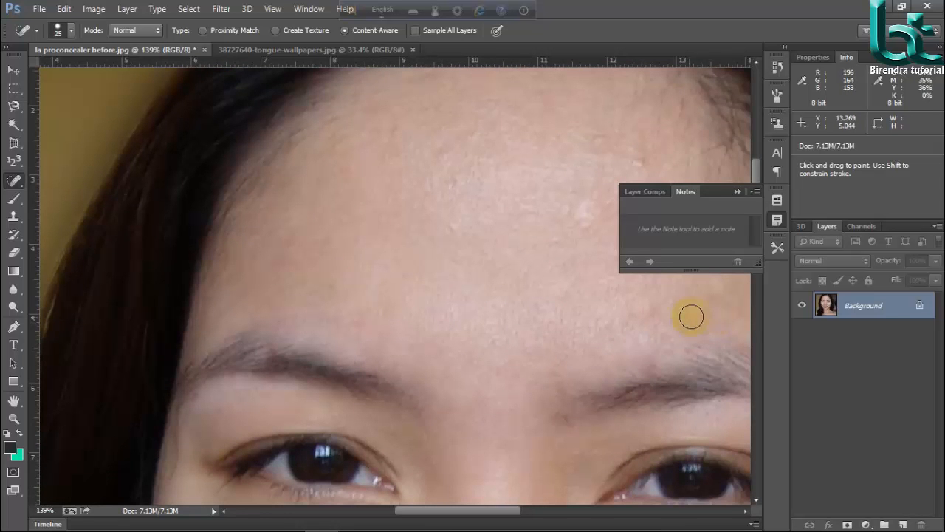
Heal the blemishes on the upper middle of the forehead and just below the hairline
scroll(683, 314, "down", 2)
scroll(546, 274, "up", 3)
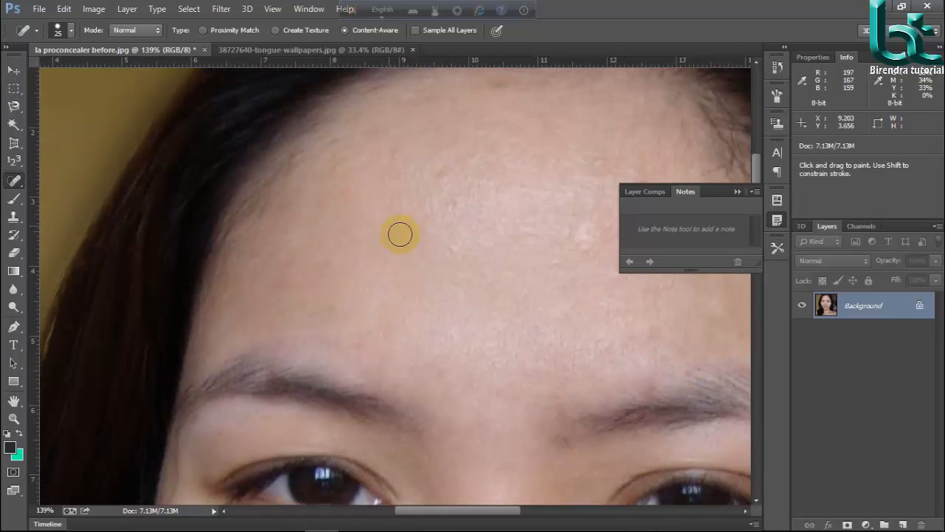
left_click(462, 161)
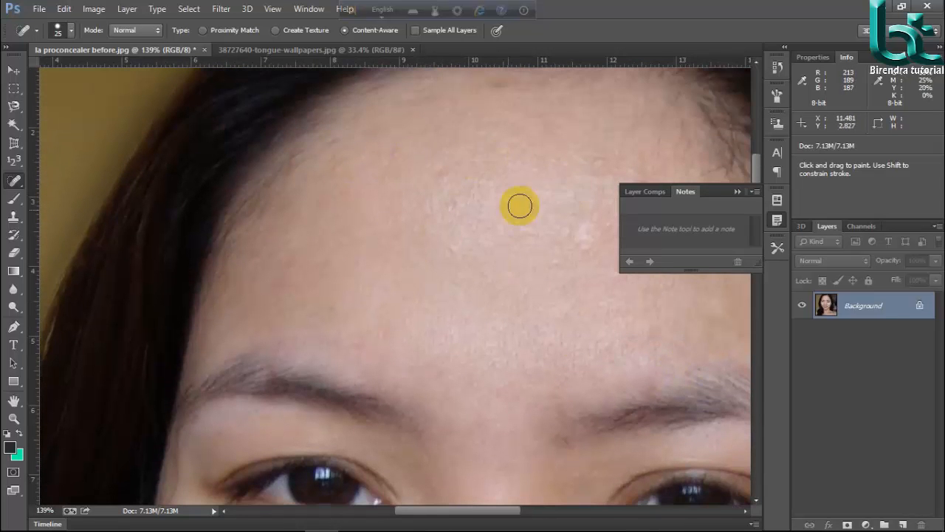
scroll(517, 199, "up", 3)
left_click(493, 157)
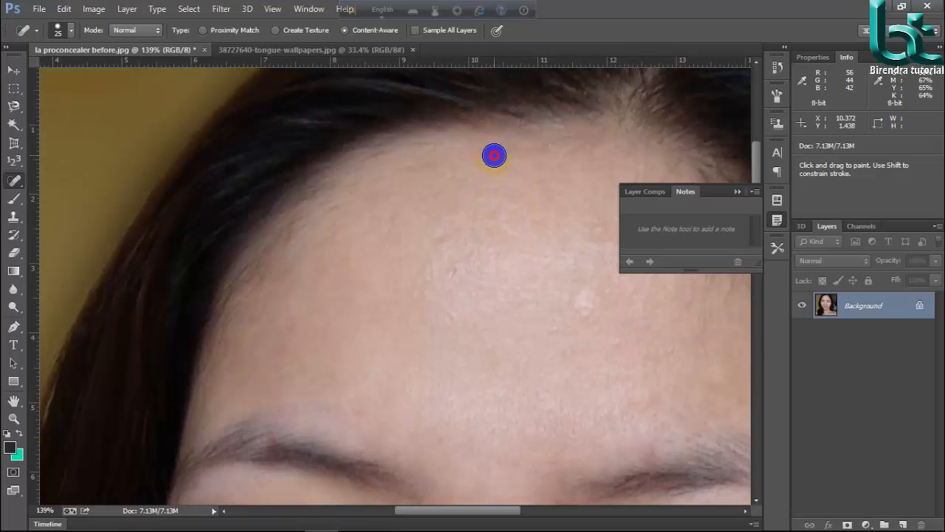
left_click(509, 151)
Heal the small blemishes on the upper right part of the forehead with the Spot Healing Brush
key("space")
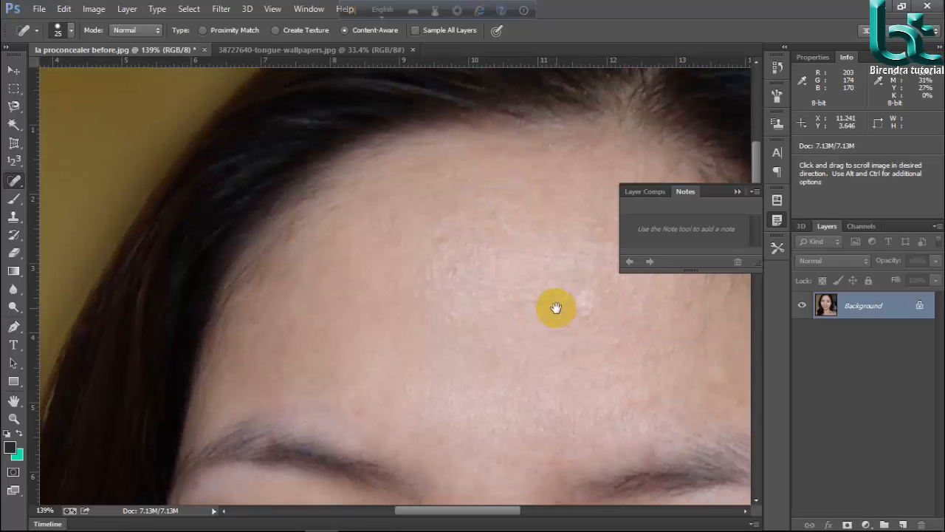
left_click_drag(538, 308, 280, 206)
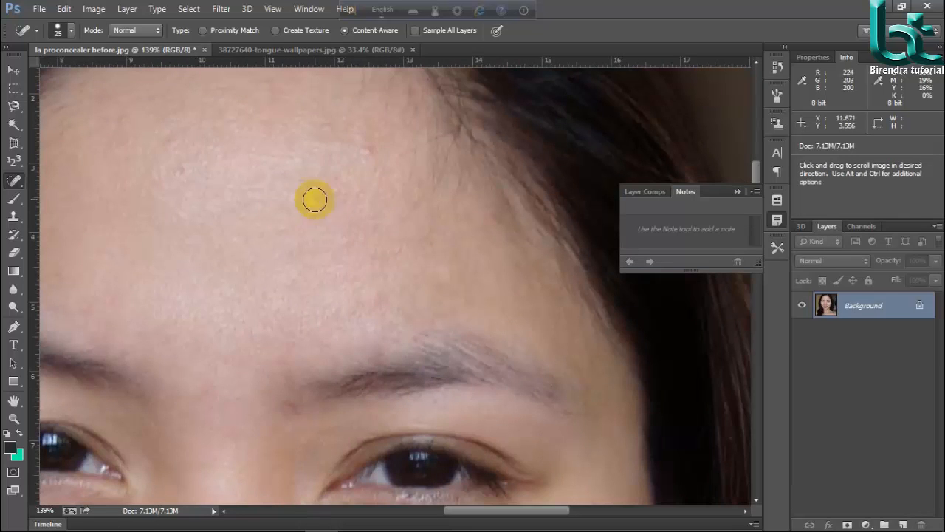
left_click(364, 151)
left_click(327, 126)
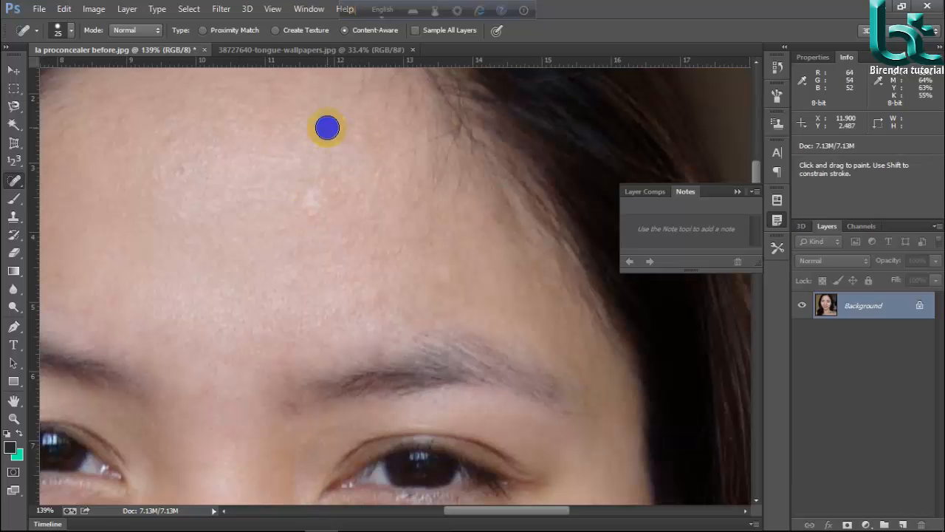
Heal the red blemishes on the right cheek between the eye and the mouth
scroll(300, 237, "down", 10)
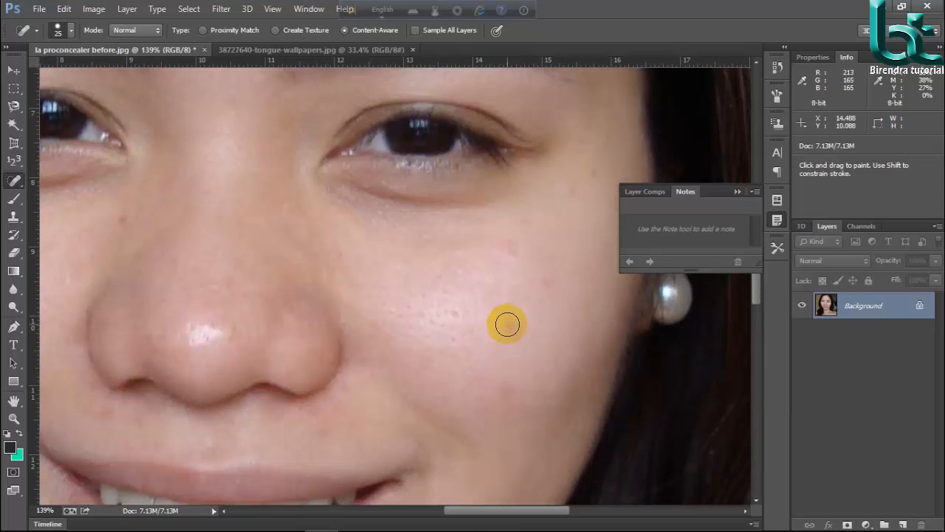
left_click(507, 324)
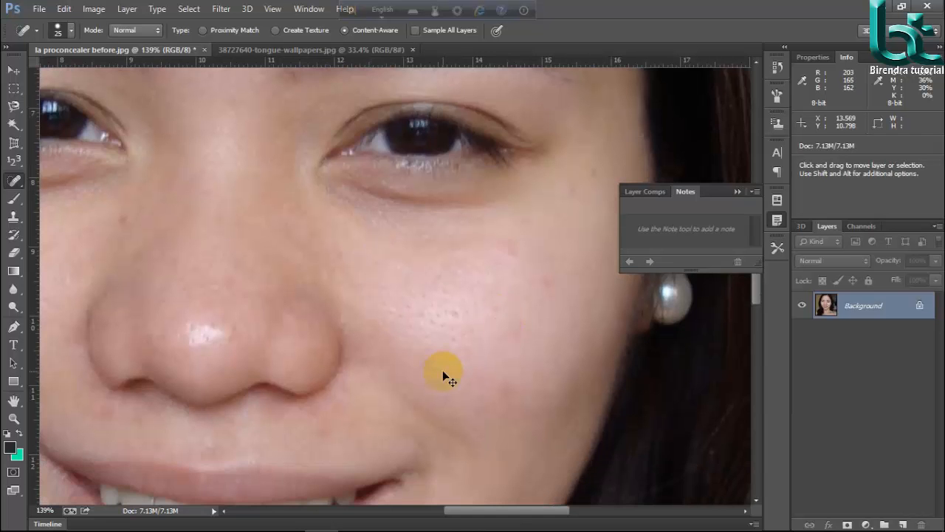
scroll(480, 332, "up", 1)
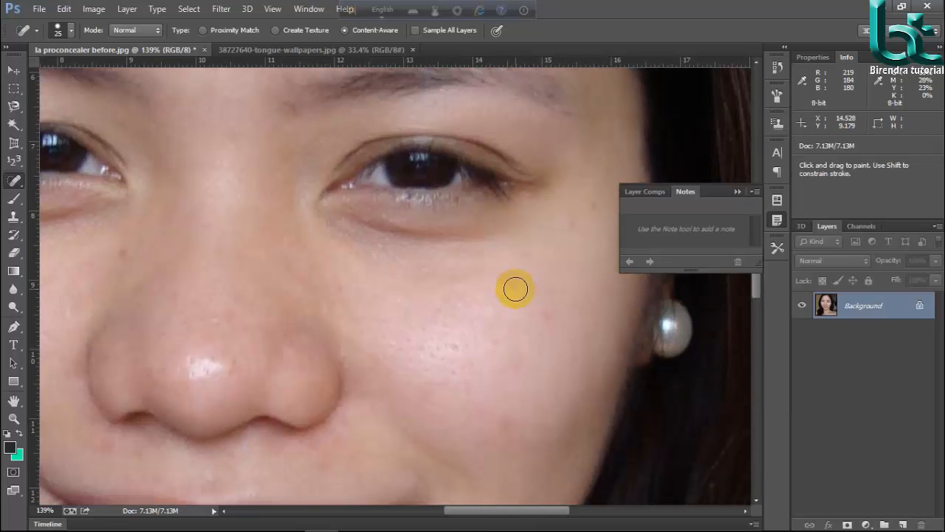
left_click(551, 323)
scroll(510, 418, "down", 4)
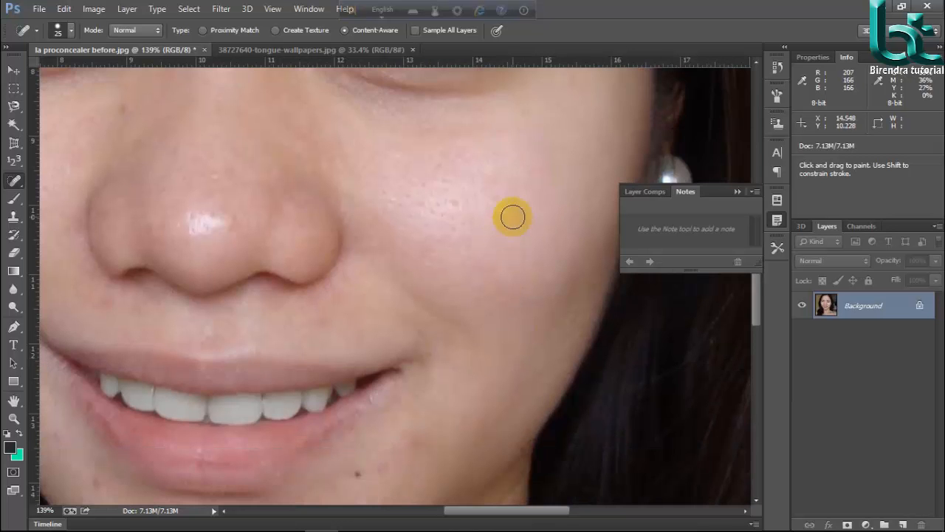
left_click(512, 216)
Remove the dark mole and the reddish spots around it below the right corner of the mouth
scroll(464, 350, "down", 2)
scroll(467, 343, "down", 1)
left_click(430, 349)
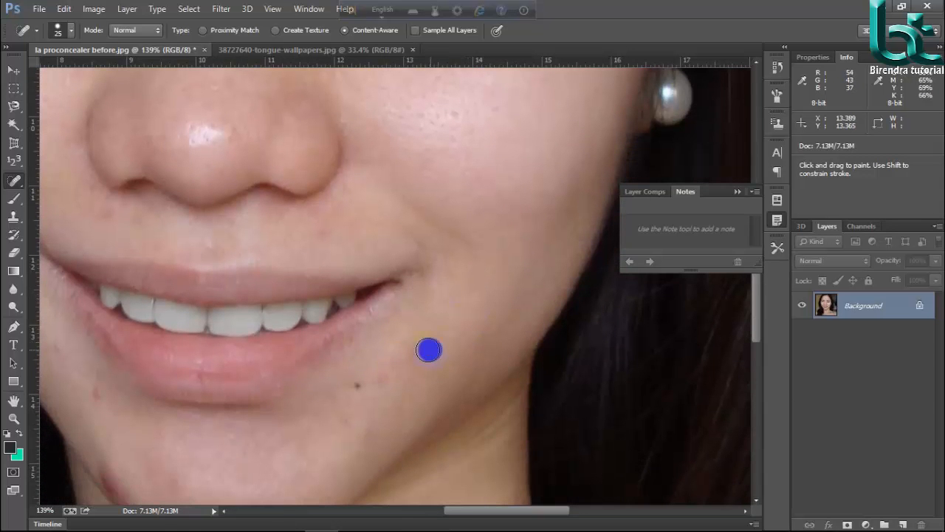
left_click(408, 355)
left_click(357, 385)
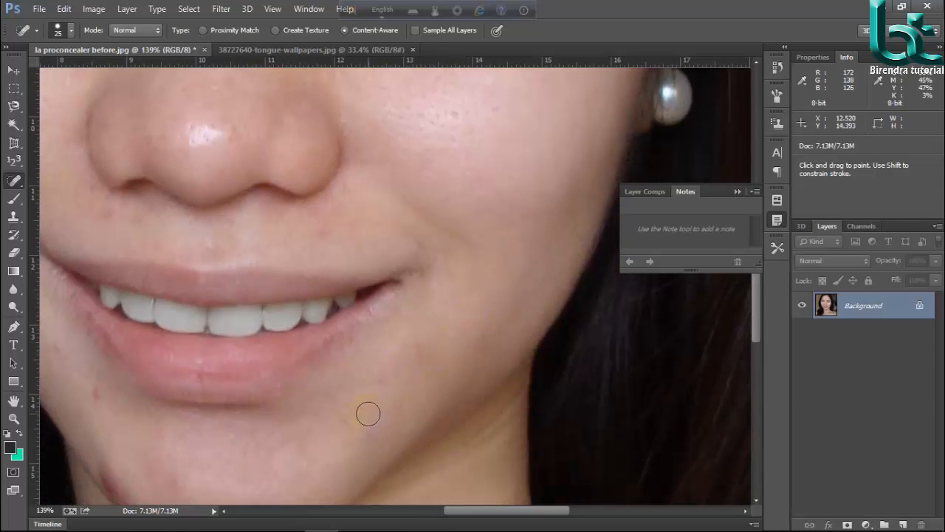
left_click(368, 388)
left_click(389, 387)
Heal the red spot at the bottom edge of the chin and the skin to its left
scroll(318, 449, "down", 2)
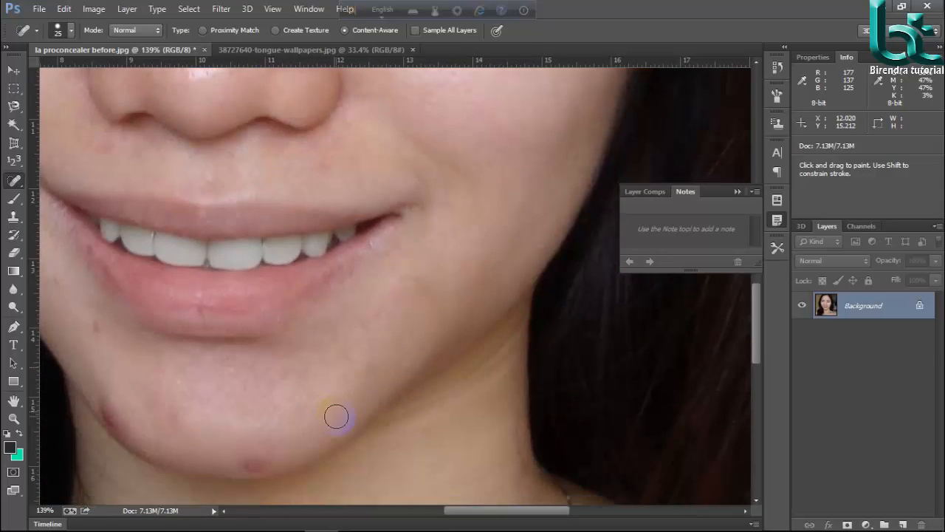
scroll(336, 416, "down", 1)
left_click(258, 420)
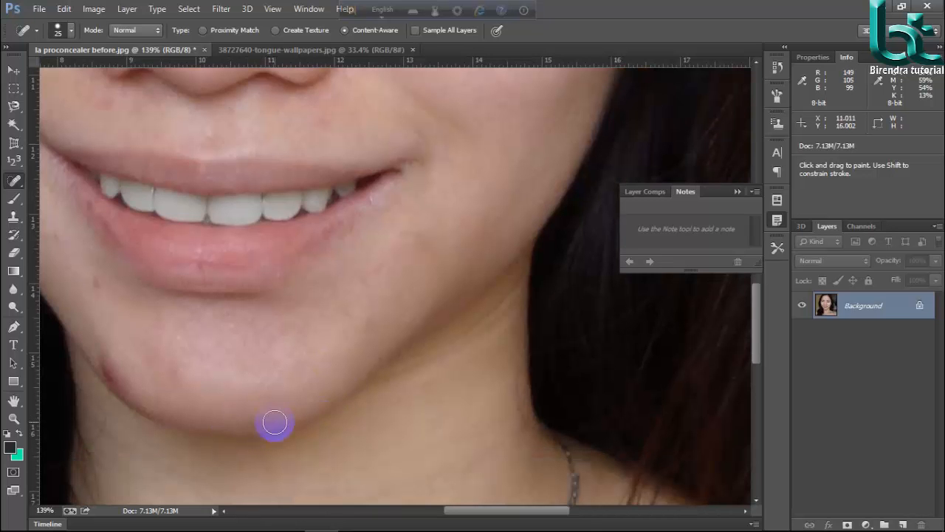
left_click(178, 399)
Heal the dark red blemish along the left edge of the chin with repeated dabs on the jawline
left_click(127, 375)
left_click(115, 368)
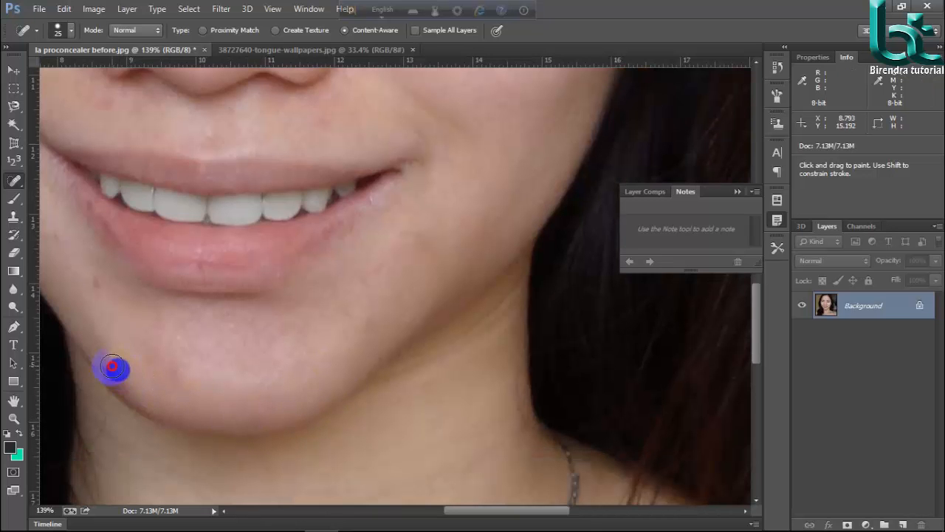
left_click(107, 359)
left_click(105, 344)
left_click(108, 371)
left_click(121, 386)
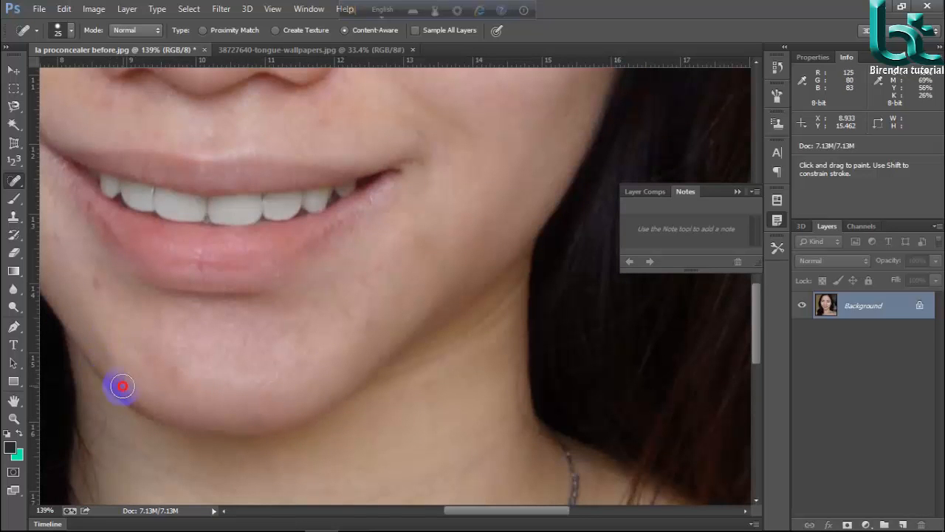
left_click(157, 394)
left_click(124, 380)
left_click(111, 378)
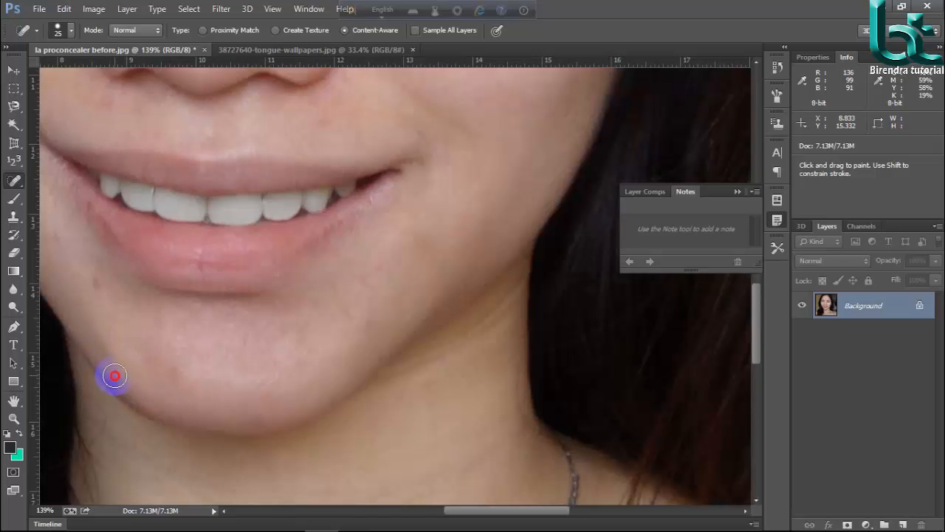
Heal the small brown spot on the left side of the chin, below the lower lip
left_click(149, 331)
scroll(184, 347, "up", 2)
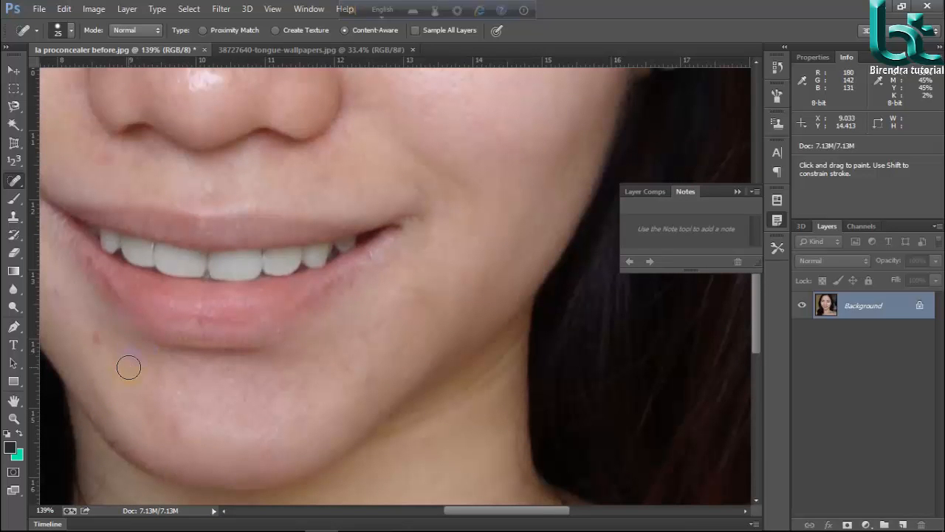
left_click_drag(124, 366, 99, 336)
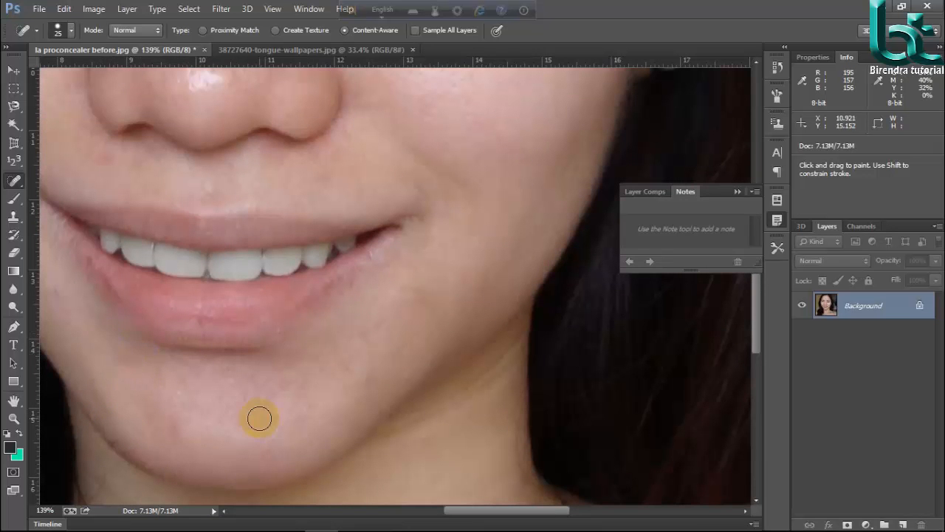
Heal the spot beside the left corner of the lower lip and the skin above the left mouth corner
scroll(260, 419, "down", 3)
mouse_move(219, 394)
left_mouse_down()
mouse_move(208, 359)
mouse_move(544, 433)
left_mouse_up()
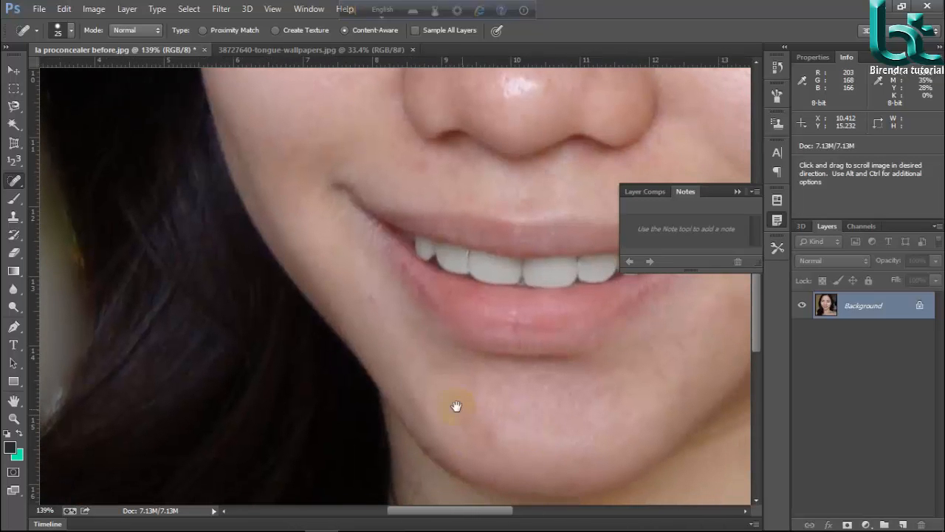
left_click(371, 296)
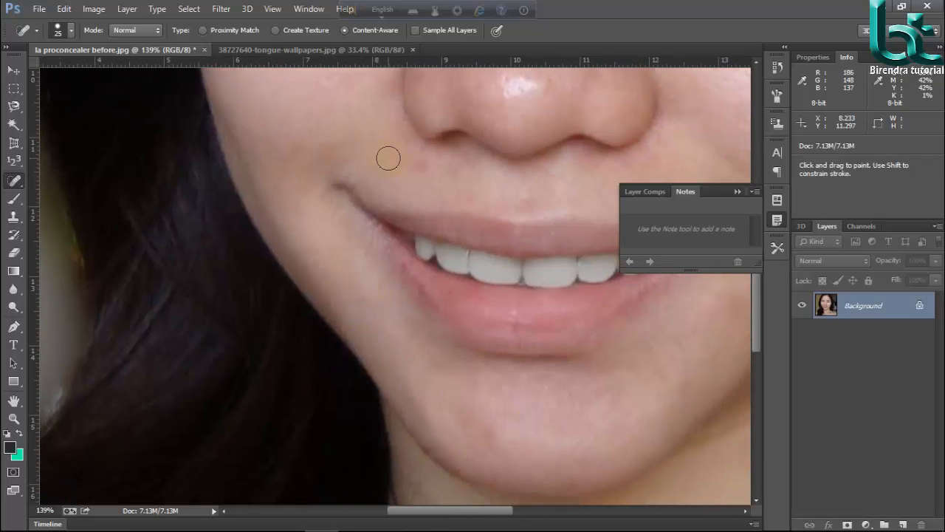
left_click_drag(389, 158, 429, 173)
Heal the brown spot on the left side of the nose and the reddish area below the left nostril
scroll(449, 342, "up", 10)
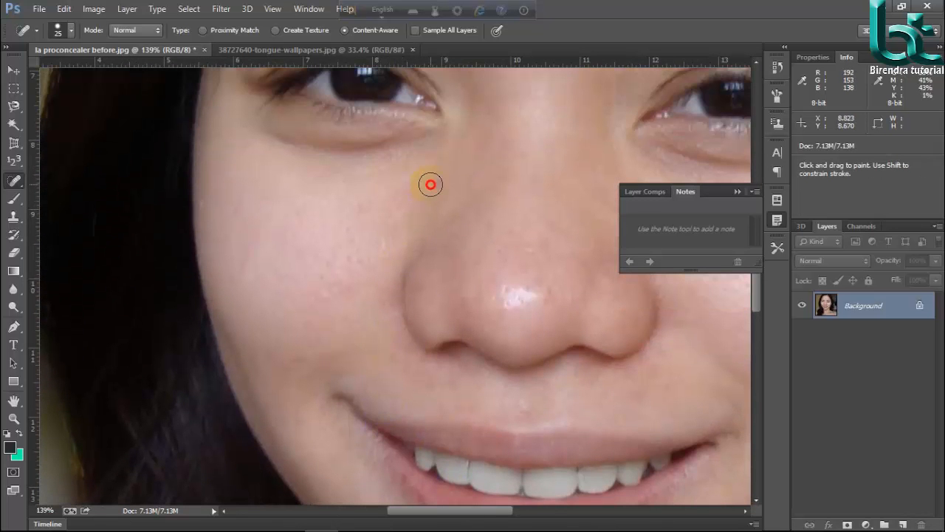
left_click(431, 185)
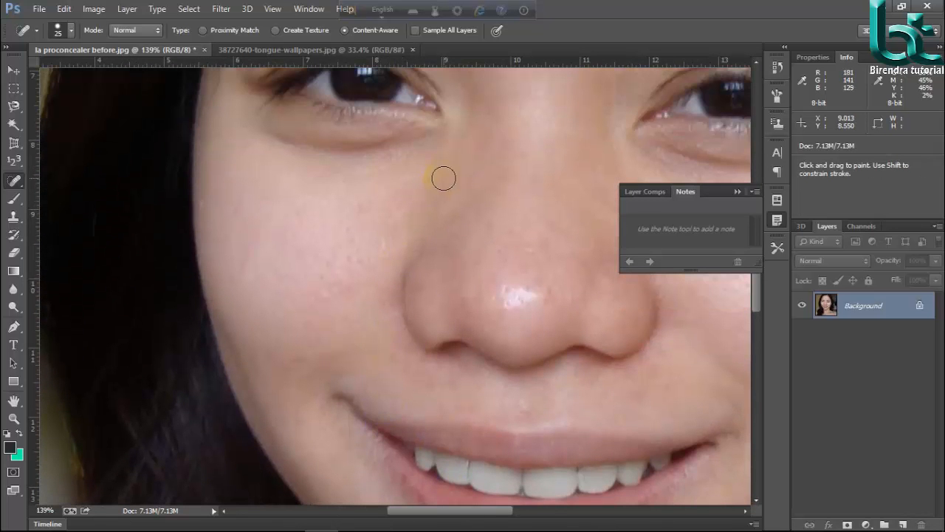
left_click(442, 382)
Remove the bright white patch on the right half of the forehead and heal the skin at the forehead's middle
scroll(442, 382, "up", 10)
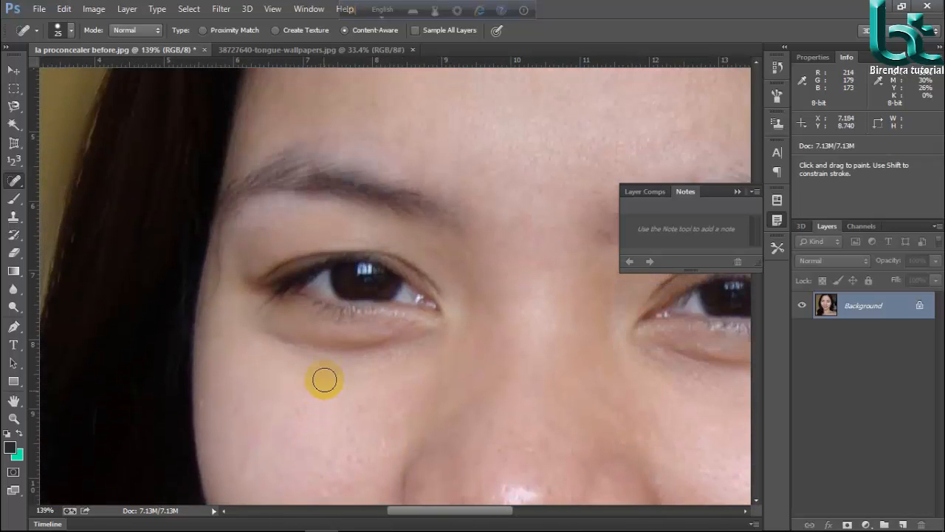
scroll(550, 198, "up", 4)
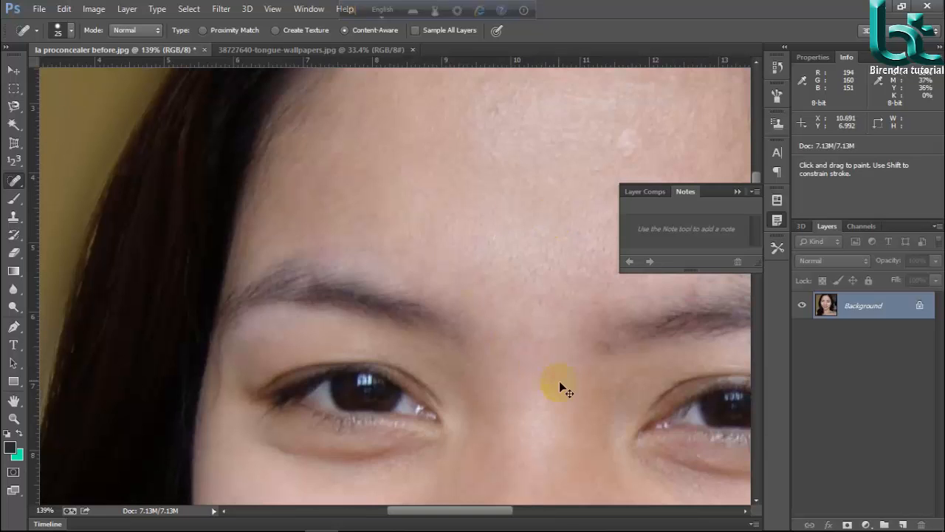
left_click_drag(553, 419, 454, 346)
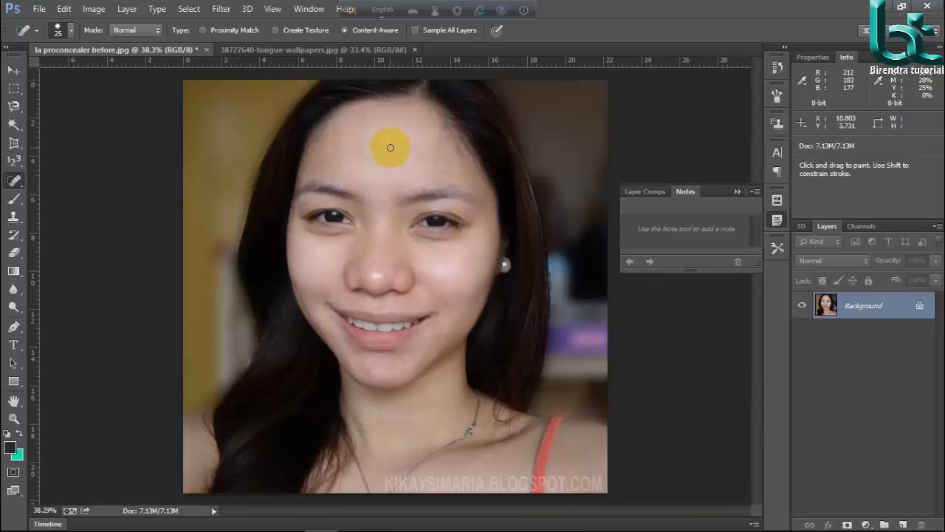
key("z")
left_click_drag(390, 171, 448, 276)
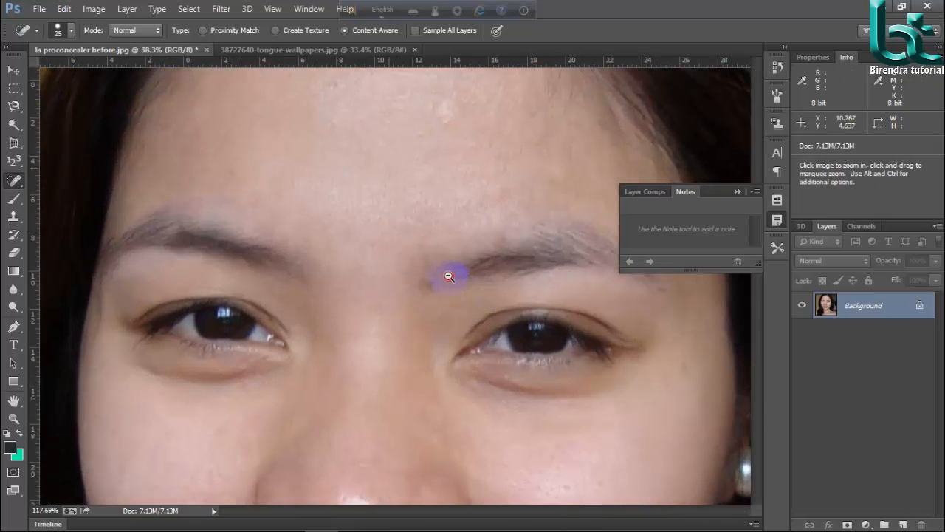
left_click(433, 120)
left_click(446, 117)
left_click(448, 103)
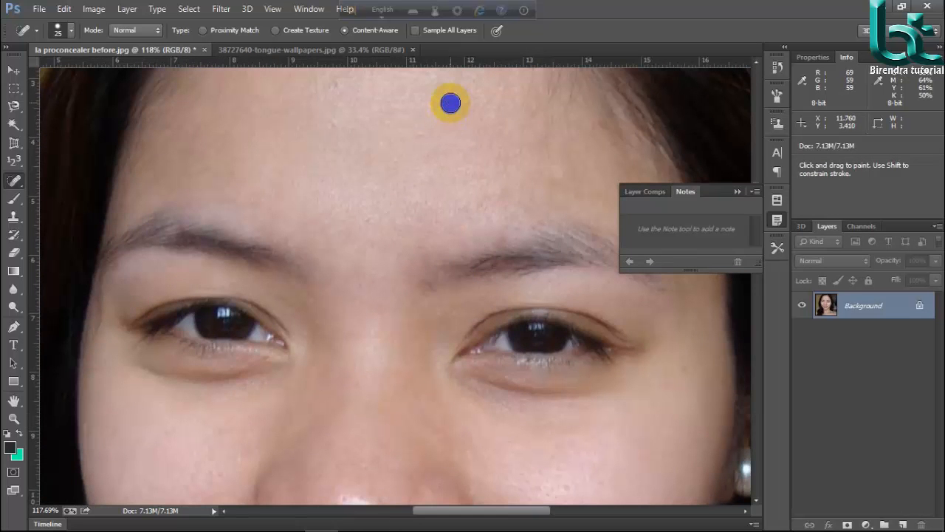
left_click(438, 96)
scroll(443, 192, "up", 5)
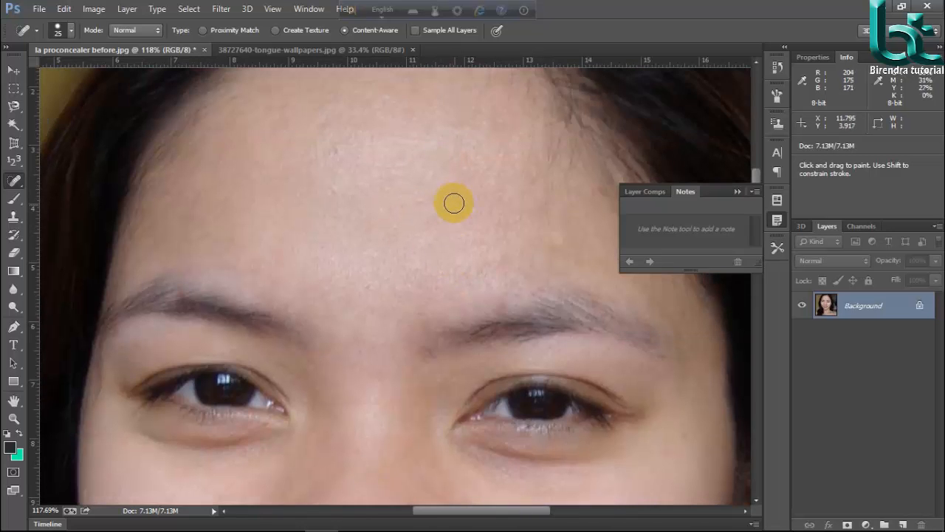
left_click(338, 200)
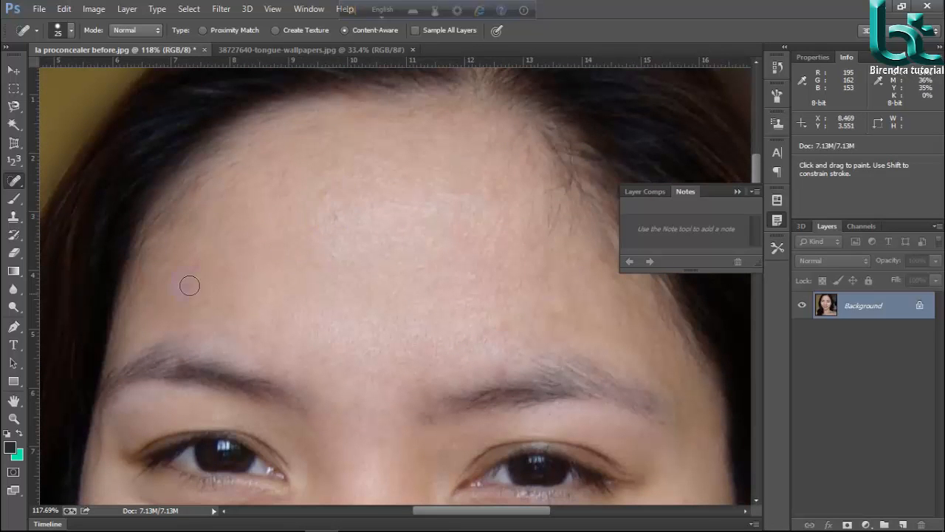
Remove the shiny highlight from the tip of the nose with several healing dabs
scroll(362, 363, "down", 6)
scroll(369, 381, "down", 2)
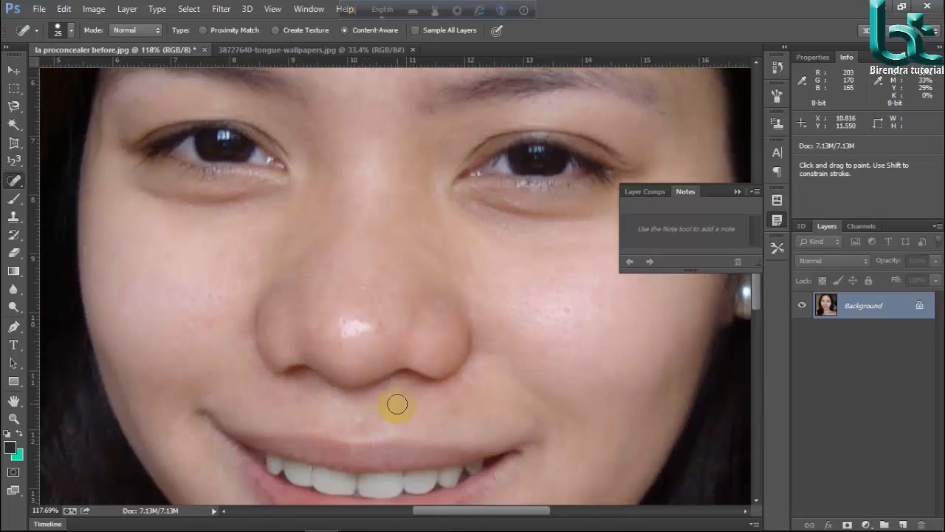
left_click(369, 323)
left_click(358, 324)
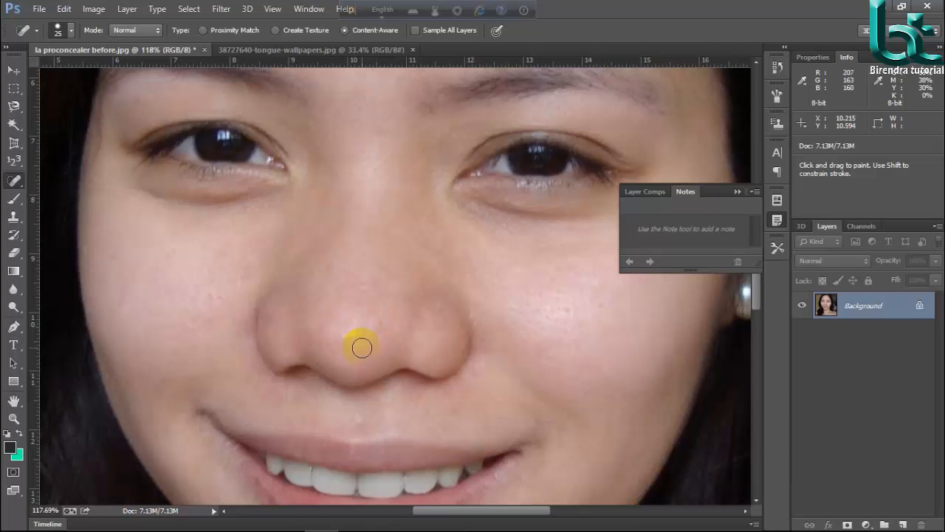
left_click(347, 333)
left_click(353, 319)
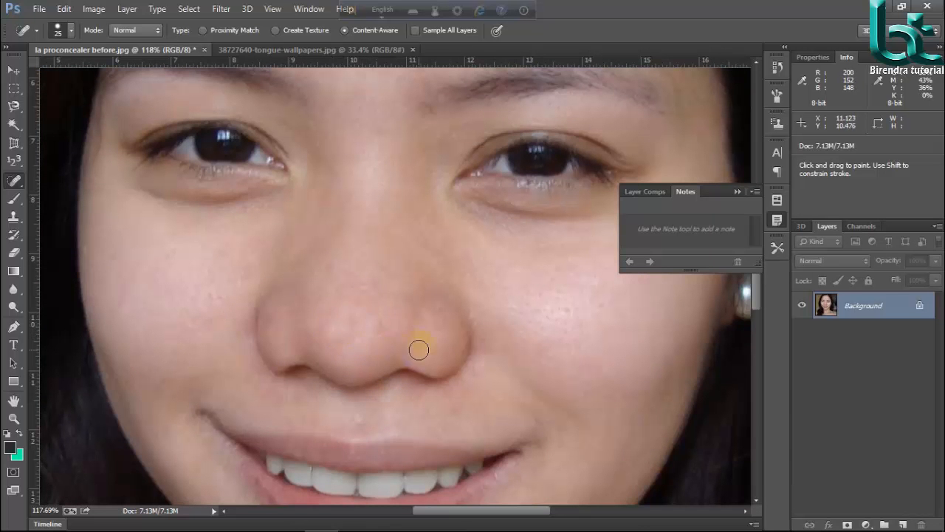
Heal the skin along the lower edge of the right nostril
left_click_drag(433, 378, 450, 373)
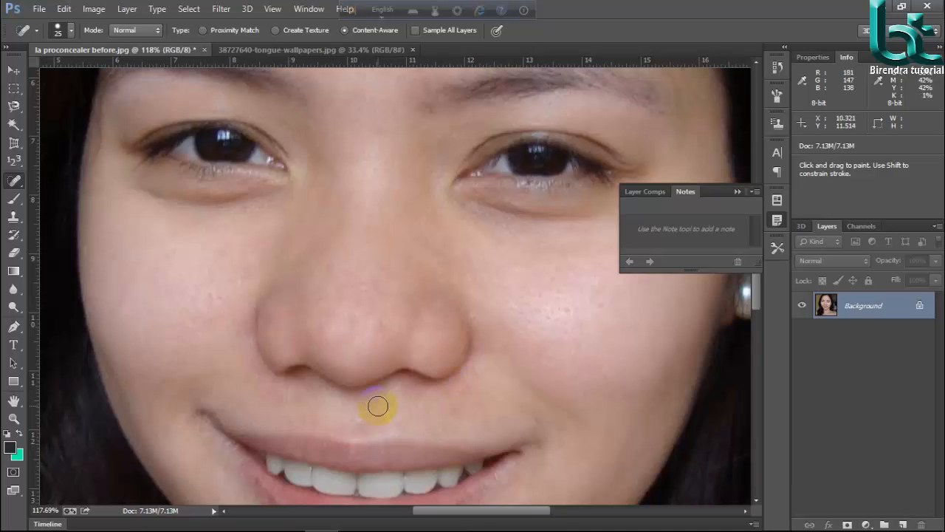
key("ctrl+space")
mouse_move(434, 435)
left_mouse_down()
mouse_move(392, 410)
mouse_move(434, 447)
mouse_move(404, 426)
left_mouse_up()
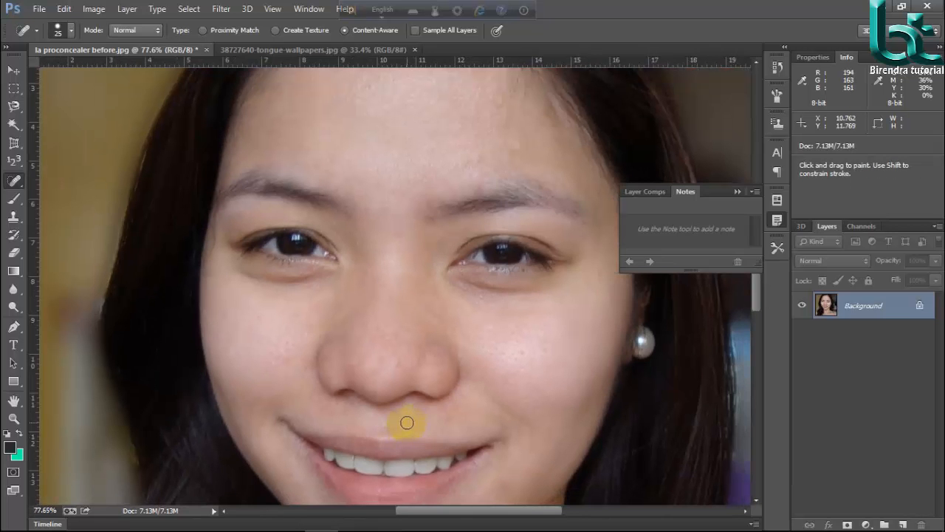